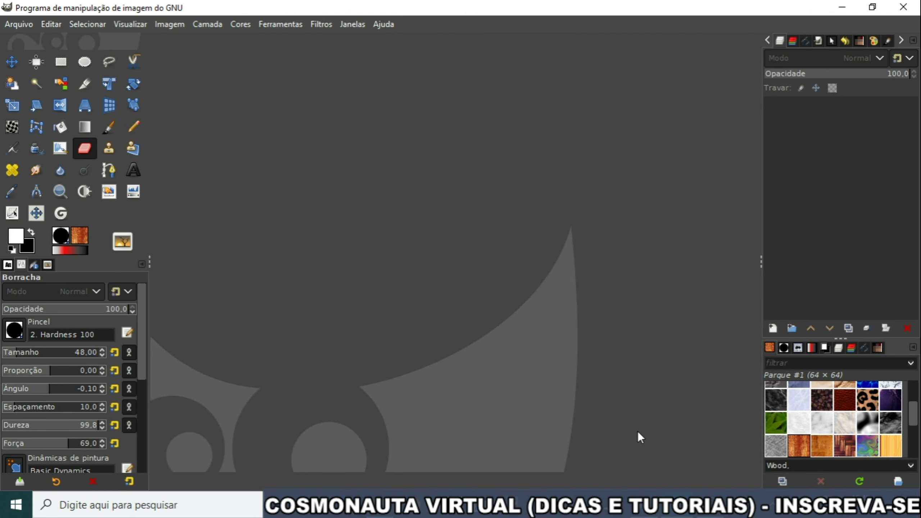
- Start a new image from the CD cover (300 ppi) template, 120,99 x 119,97 mm
click(20, 25)
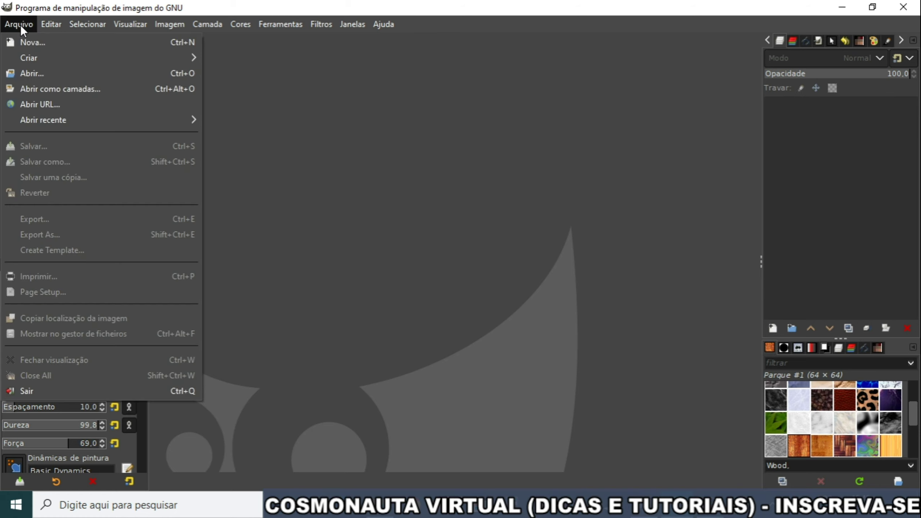
click(36, 43)
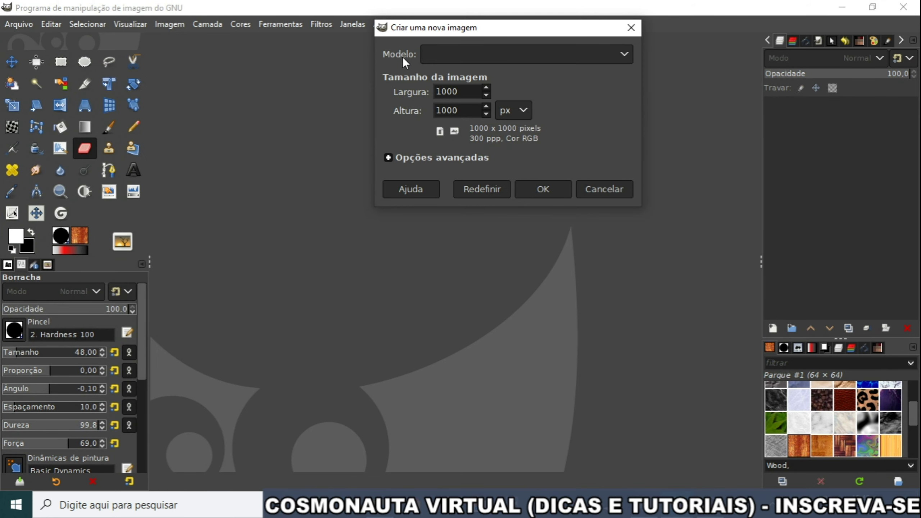
click(624, 54)
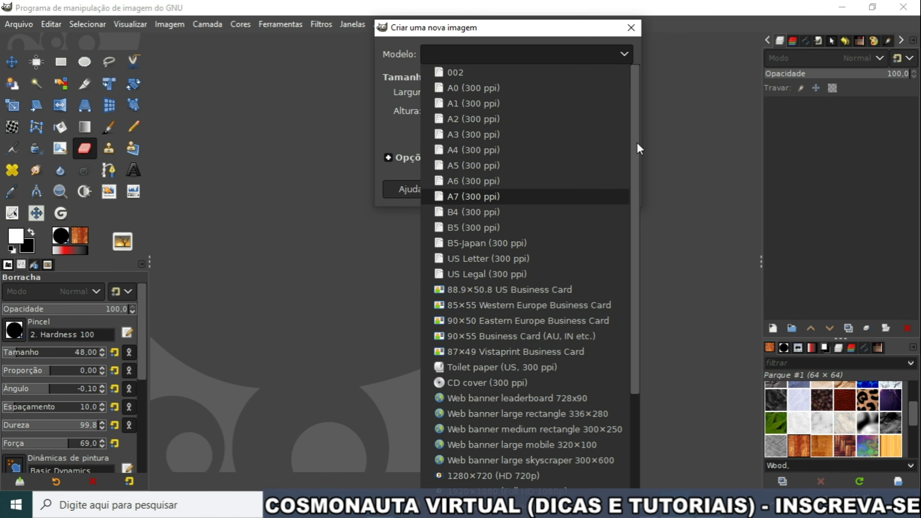
drag(637, 143, 632, 207)
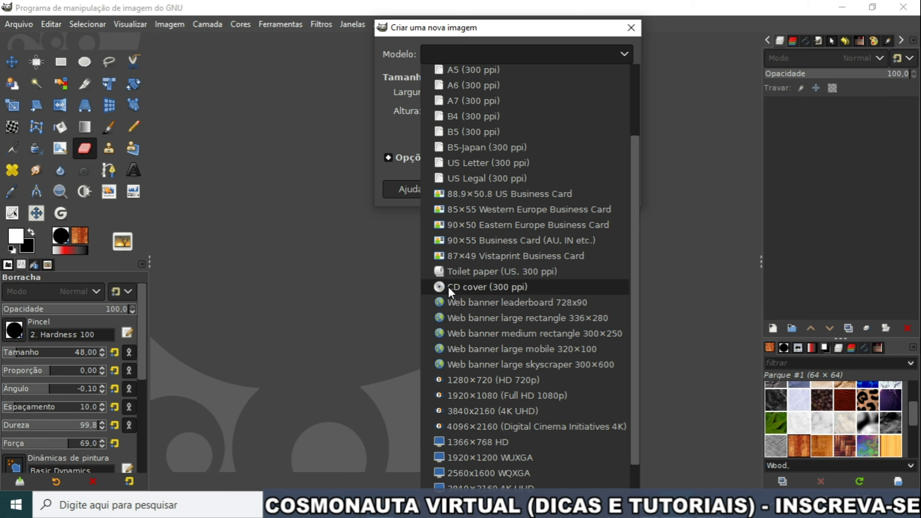
click(473, 288)
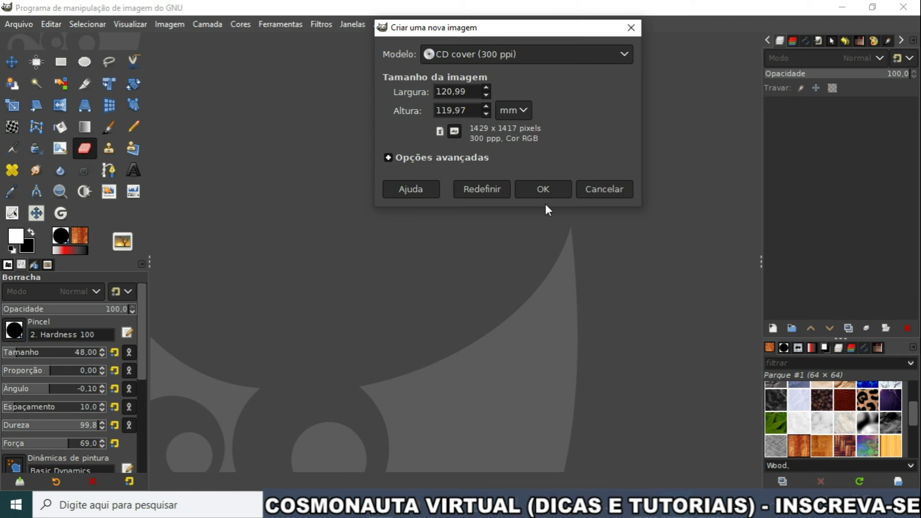
- Create the 1429 x 1417 CD cover image, then close it without saving
click(546, 189)
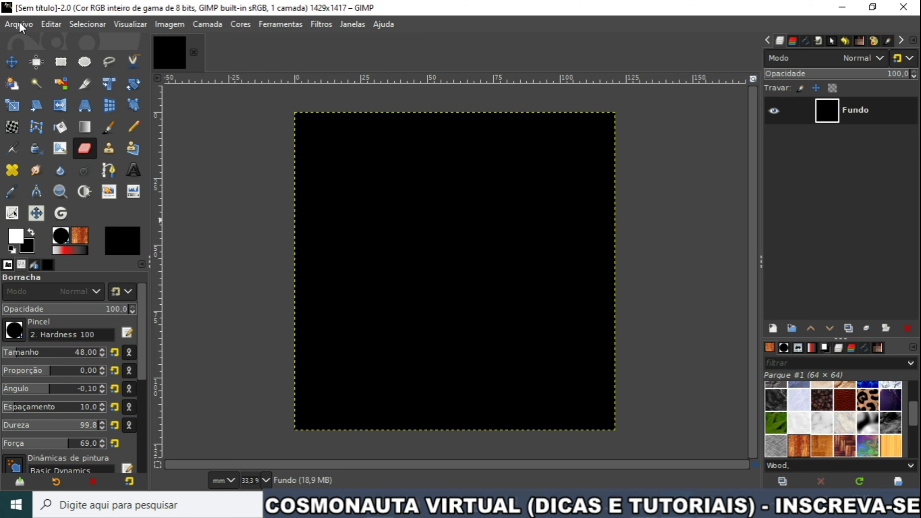
click(50, 24)
click(303, 127)
click(194, 52)
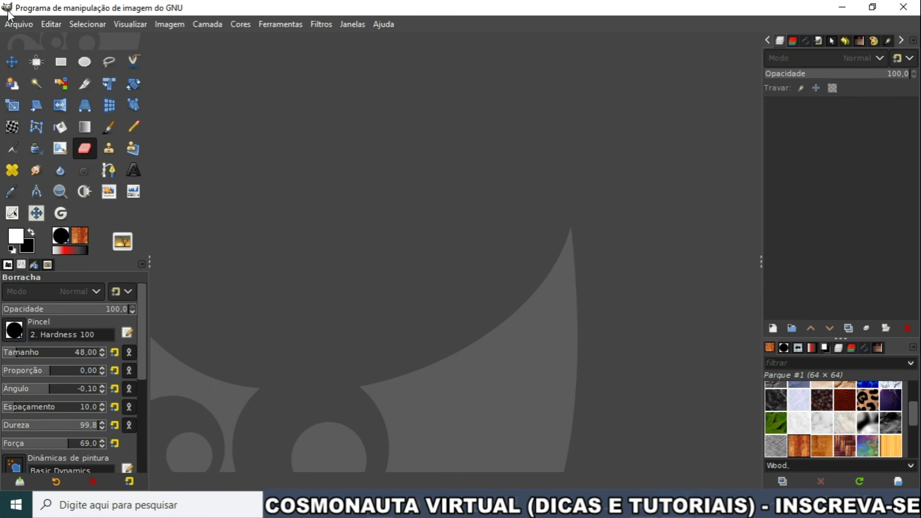
- Begin a new image with the size units switched to pixels
click(21, 23)
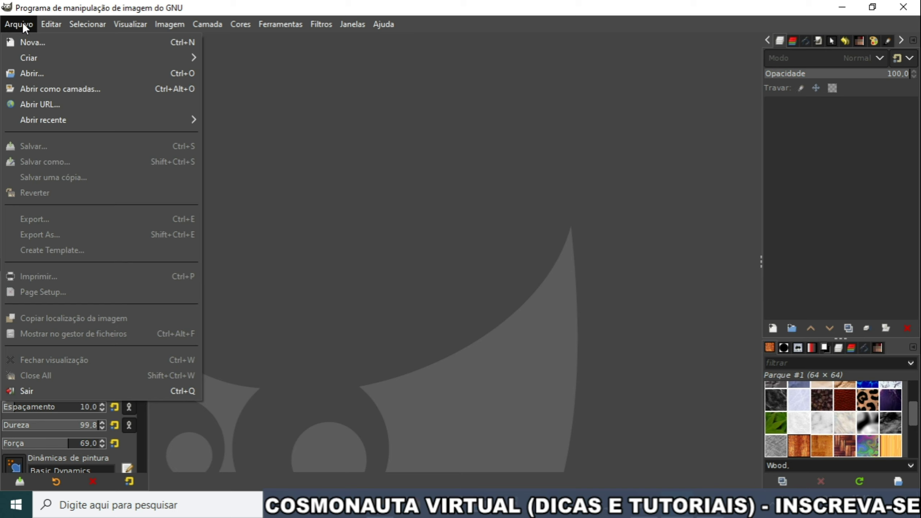
click(39, 44)
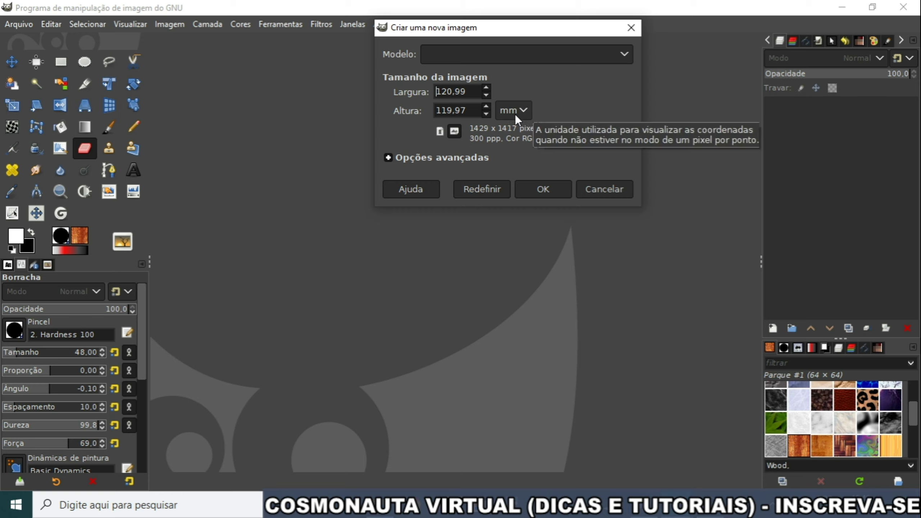
click(524, 110)
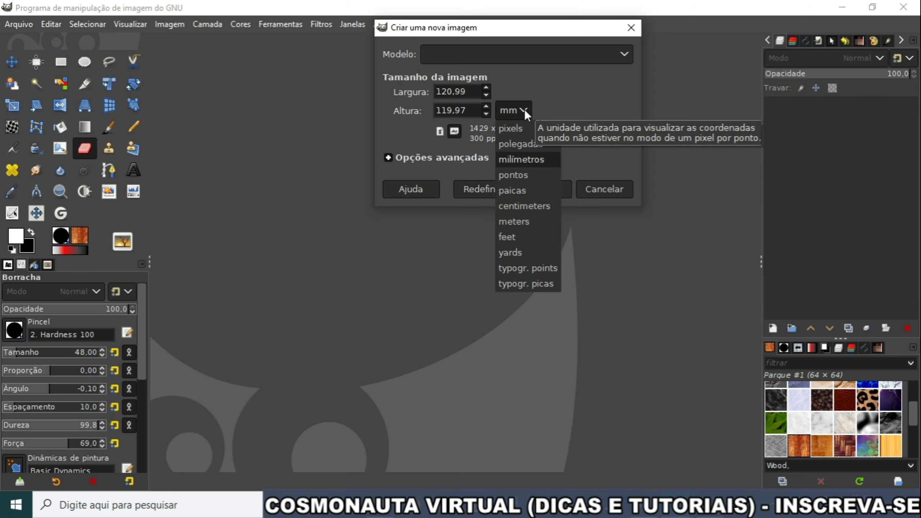
click(510, 129)
- Enter width 1000 and height 1000 px and create the black image
double_click(464, 91)
key(BackSpace)
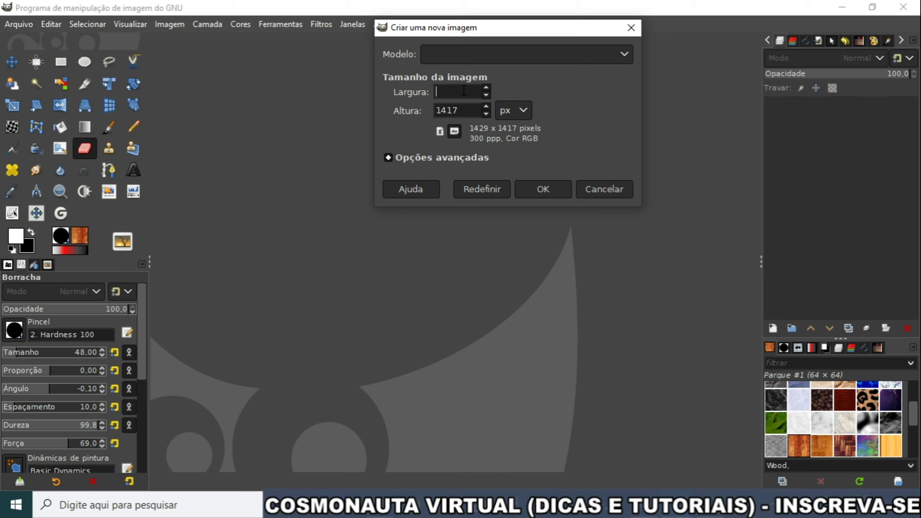
text(1)
text(000)
click(473, 115)
key(BackSpace)
key(BackSpace)
key(BackSpace)
key(BackSpace)
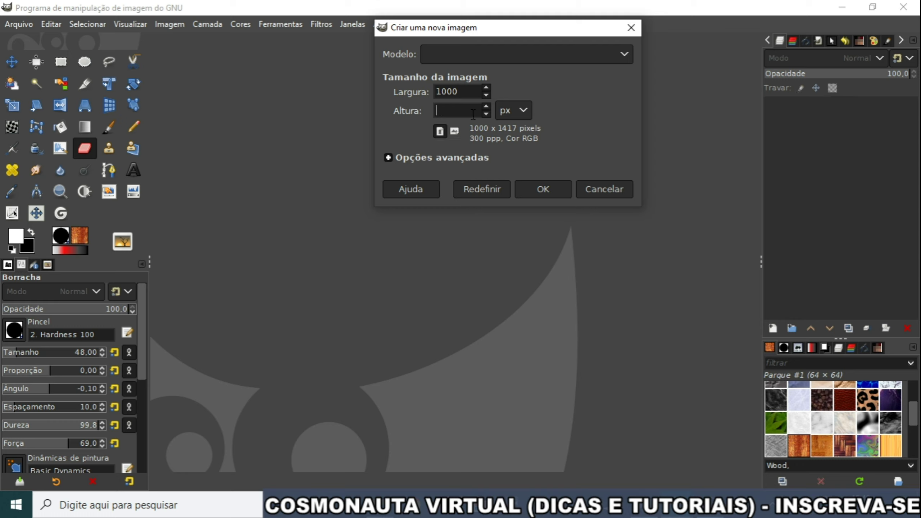
text(19)
text(99)
key(BackSpace)
key(BackSpace)
key(BackSpace)
text(000)
click(535, 189)
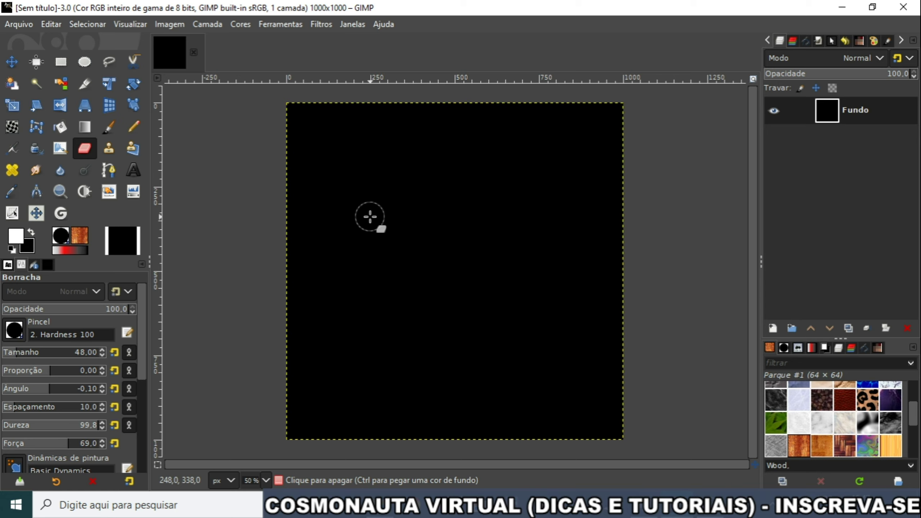
- Save the current 1000 x 1000 image size as a template named 1000X1000
click(18, 26)
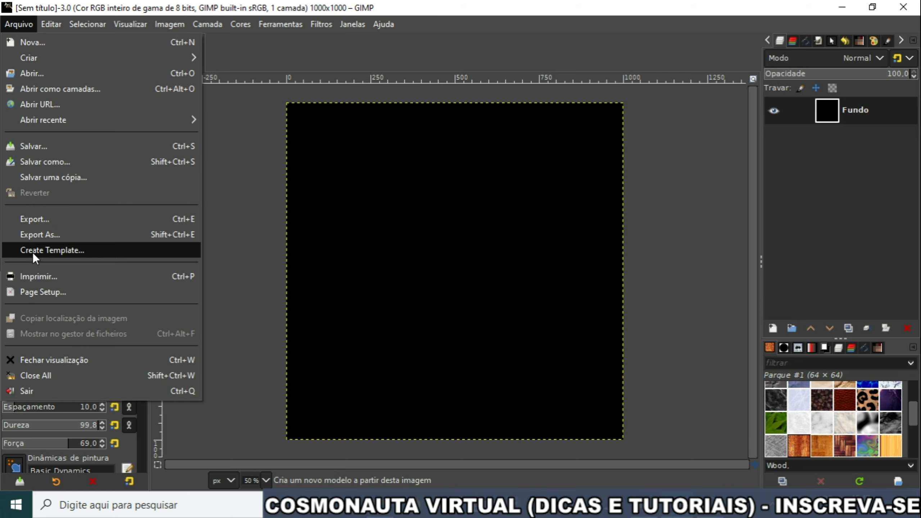
click(57, 251)
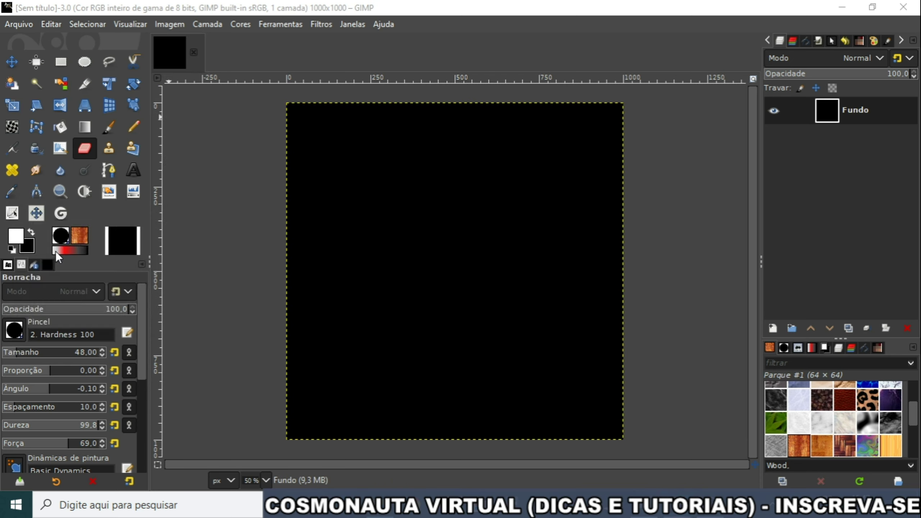
drag(92, 231, 432, 180)
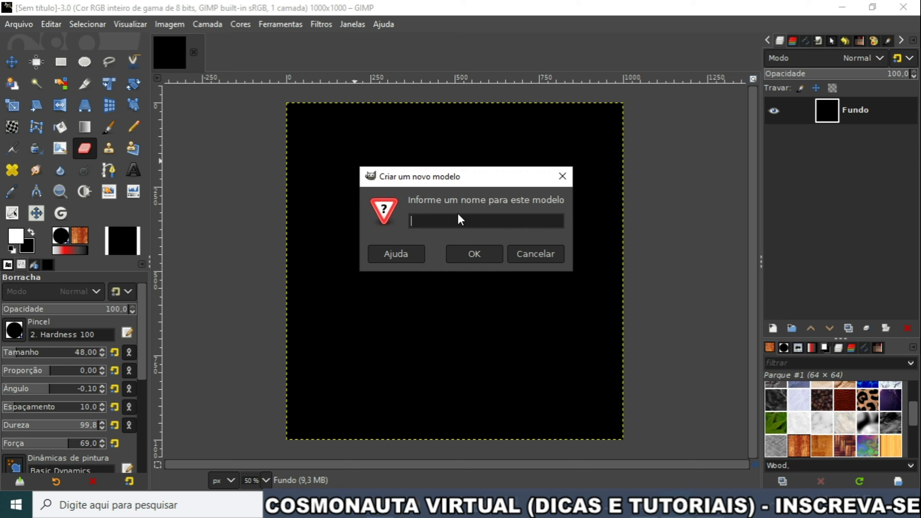
text(1)
text(000X1000)
click(471, 256)
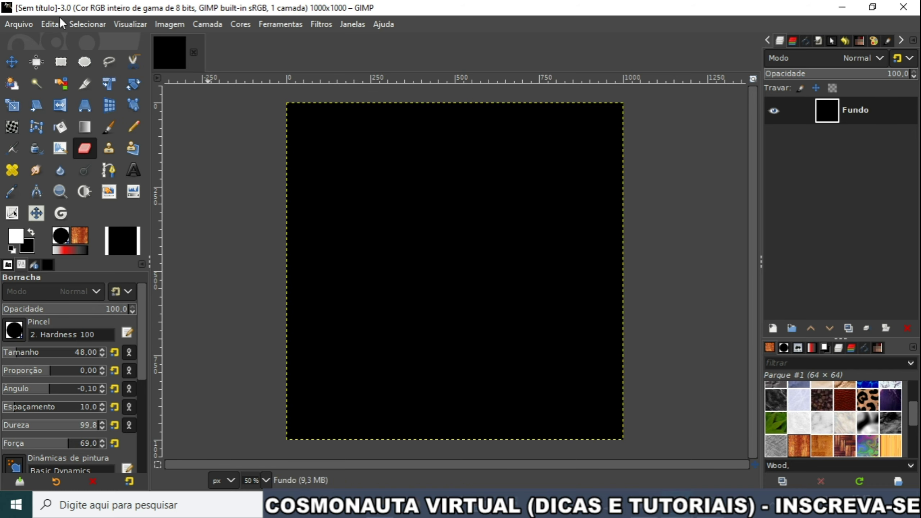
- Close the 1000 x 1000 image and verify 1000X1000 appears in the template list
click(196, 50)
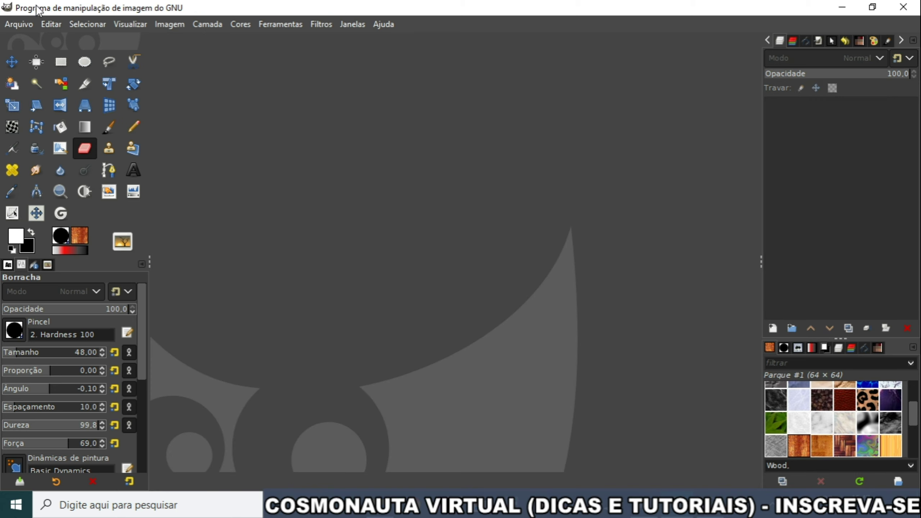
click(12, 24)
click(32, 43)
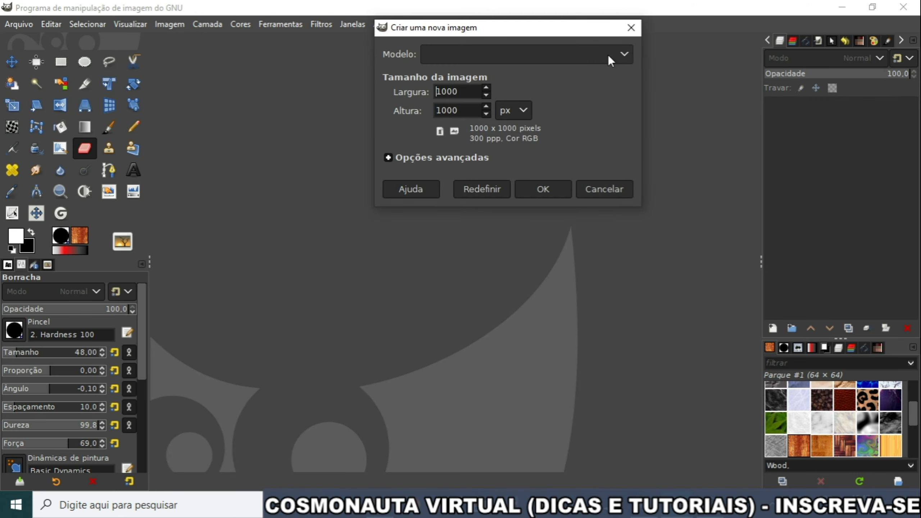
click(624, 55)
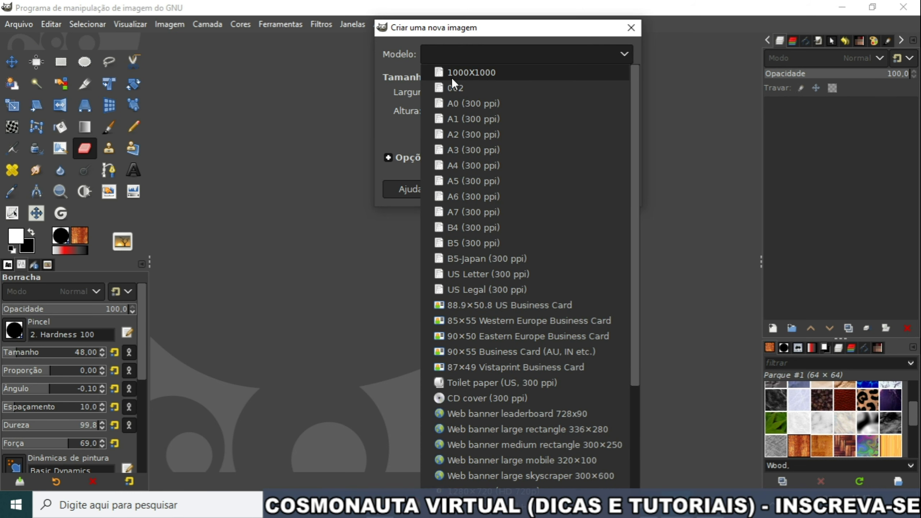
click(630, 28)
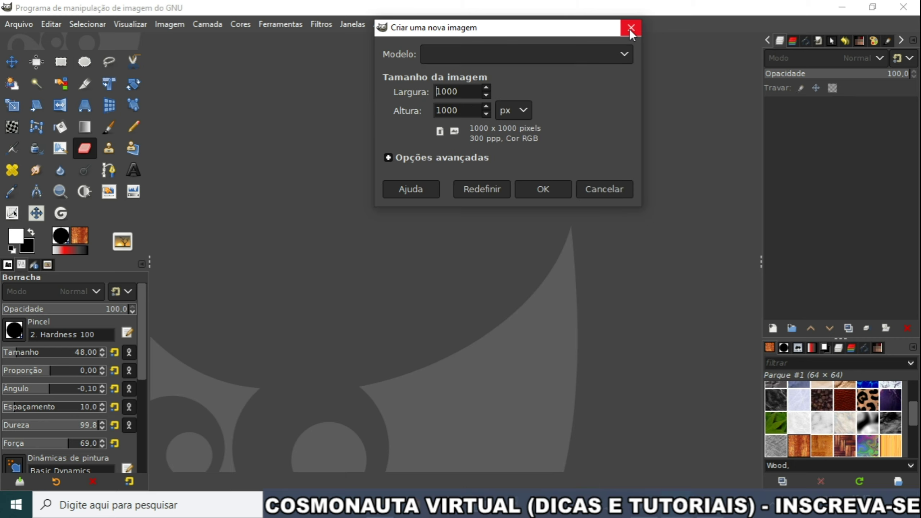
- Set the new image width to 720 px and height to 1280 px
click(466, 91)
key(BackSpace)
key(BackSpace)
key(BackSpace)
key(BackSpace)
text(720)
key(Tab)
text(1)
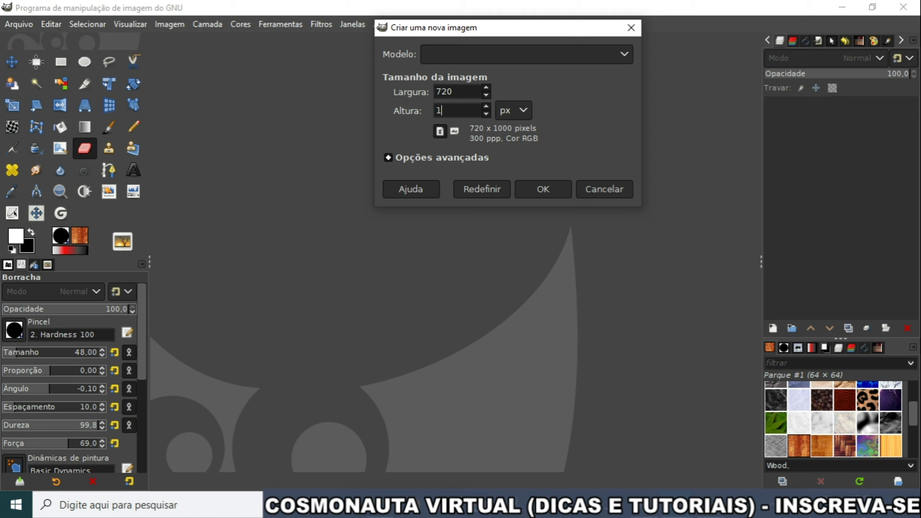
text(280)
- Create the 720 x 1280 image and name its template 'Celular na Vertical'
click(545, 189)
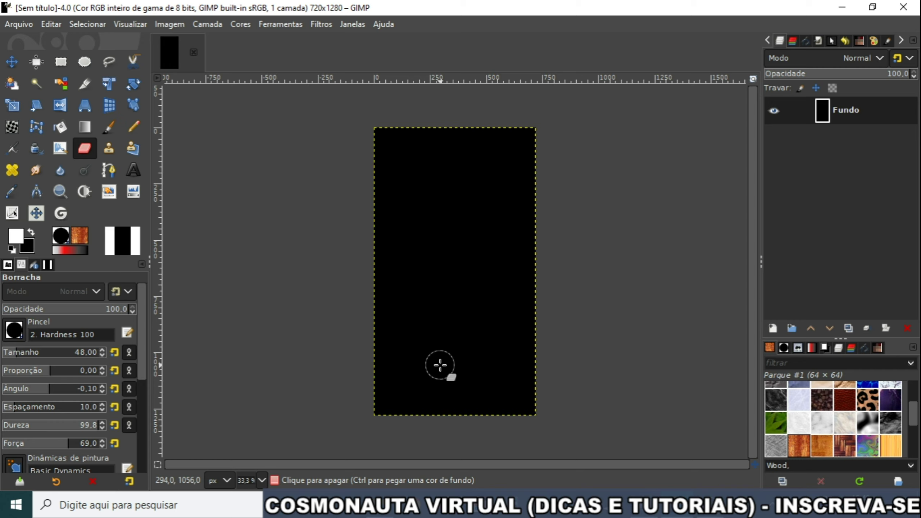
click(20, 24)
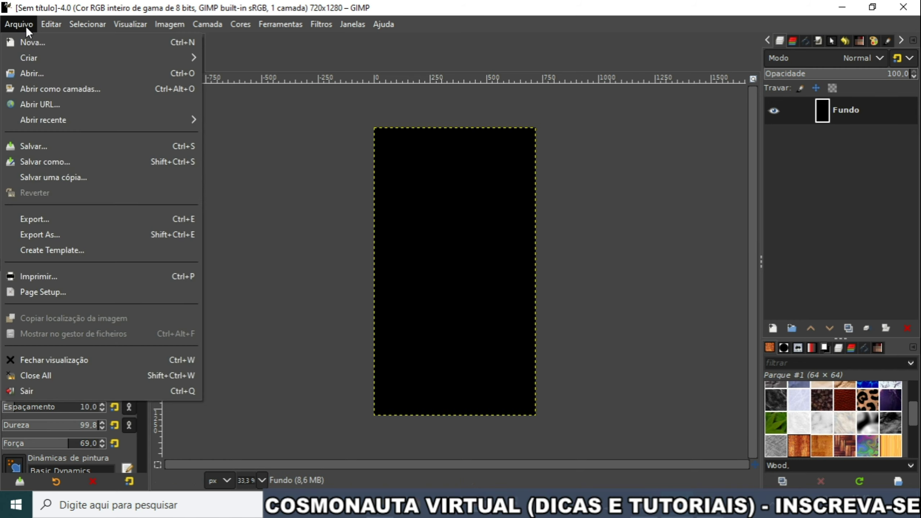
click(67, 250)
drag(90, 219, 522, 145)
text(Celu)
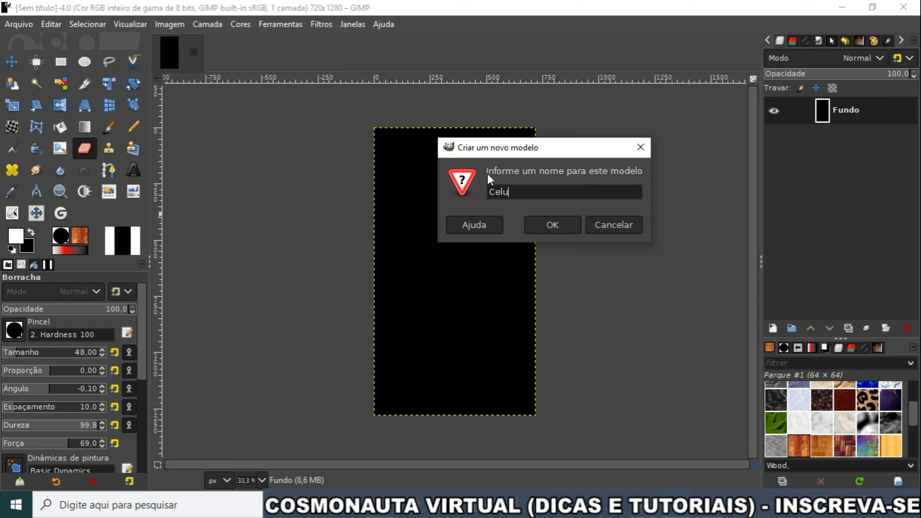
text(lar na )
text(Vertical)
- Confirm the Celular na Vertical template and view it listed above 1000X1000
click(551, 226)
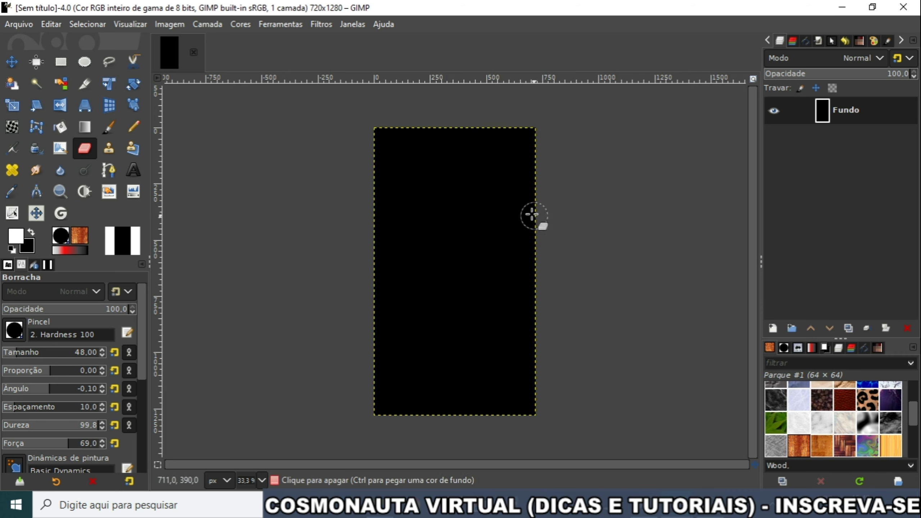
click(18, 24)
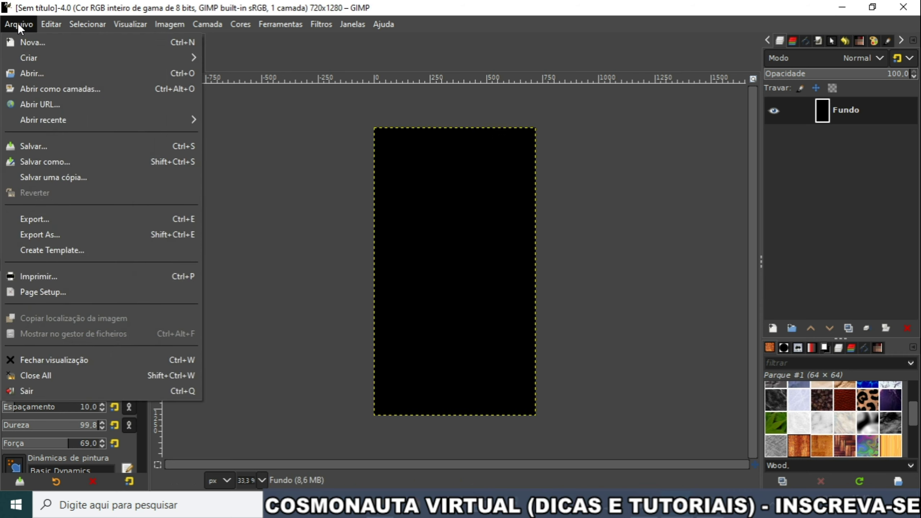
click(31, 43)
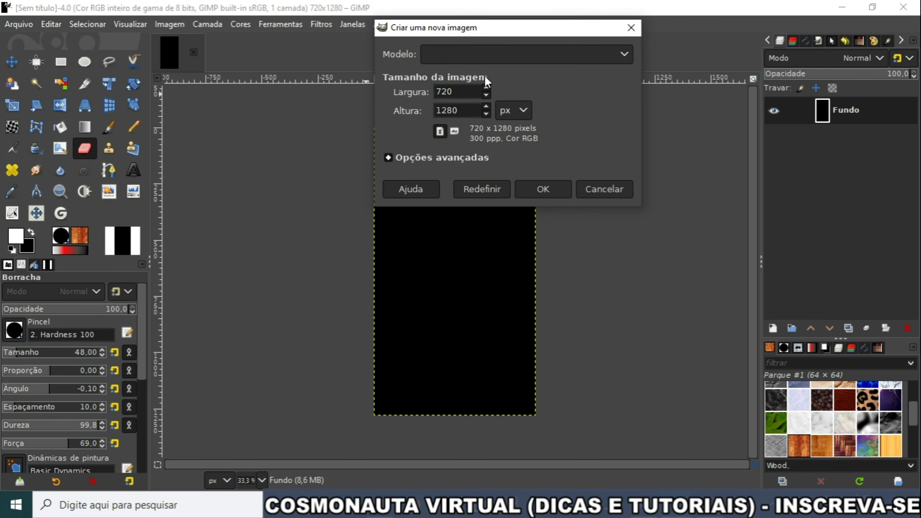
click(629, 56)
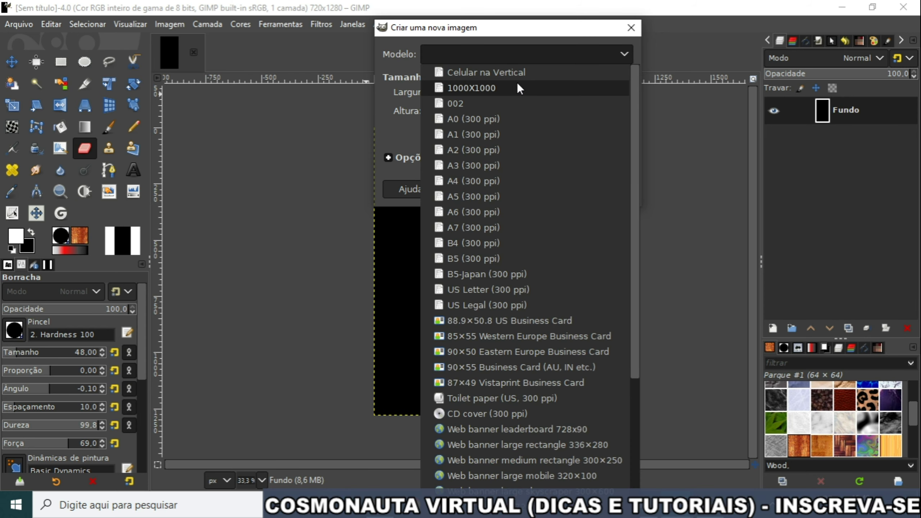